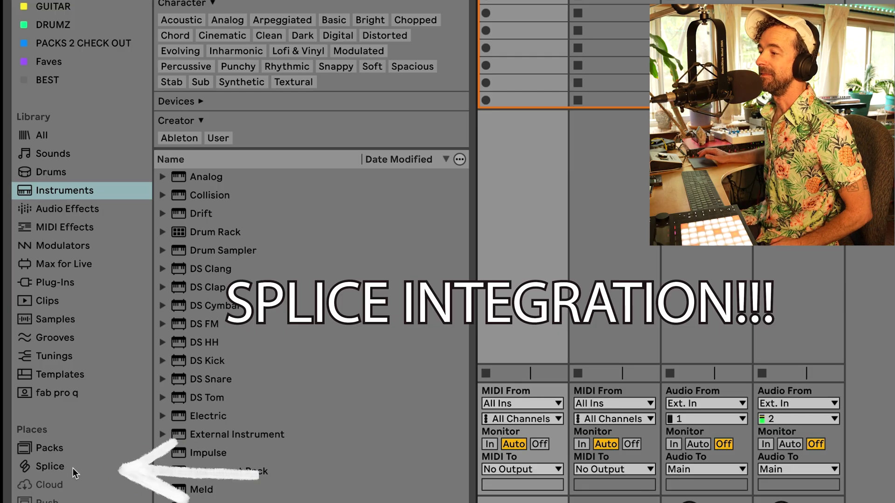
Step: Open Splice under Places to show the Lofi Beats & Soul Guitar By Cloudchord pack
{"action": "left_click", "coordinate": [63, 468]}
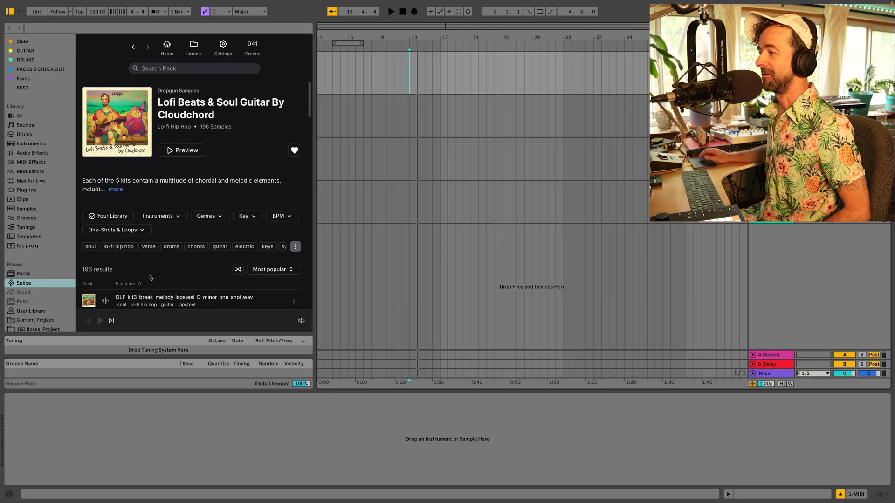
Step: Scroll the Cloudchord pack and preview DLF_kit4_break_melody_lapsteel_80_F_major.wav
{"action": "scroll", "coordinate": [150, 278], "scroll_direction": "down", "scroll_amount": 4}
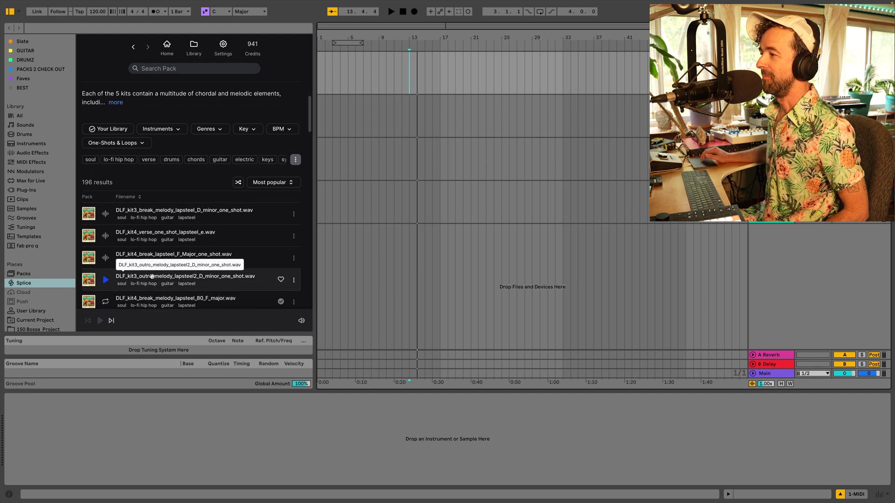
{"action": "scroll", "coordinate": [152, 276], "scroll_direction": "down", "scroll_amount": 1}
{"action": "left_click", "coordinate": [105, 285]}
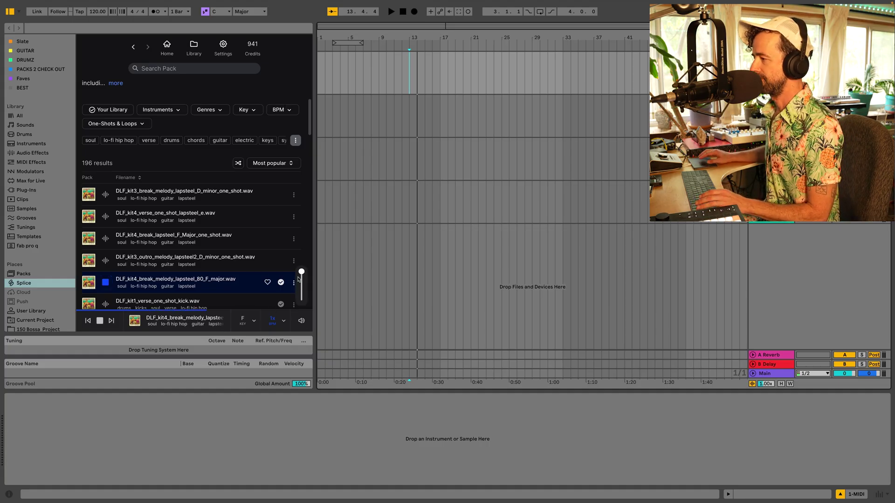
Step: Place the lapsteel sample on track 1 at bar 11 and play it back briefly
{"action": "scroll", "coordinate": [210, 233], "scroll_direction": "down", "scroll_amount": 4}
{"action": "left_click_drag", "start_coordinate": [205, 201], "coordinate": [395, 73]}
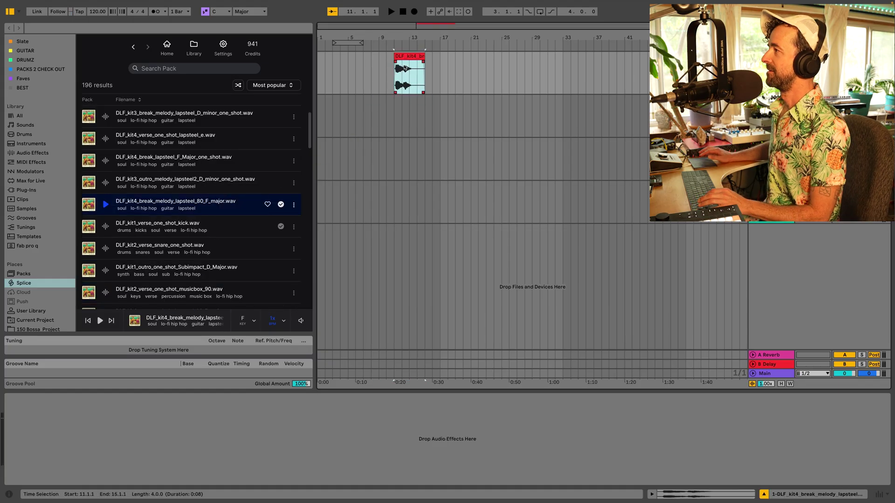
{"action": "key", "text": "space"}
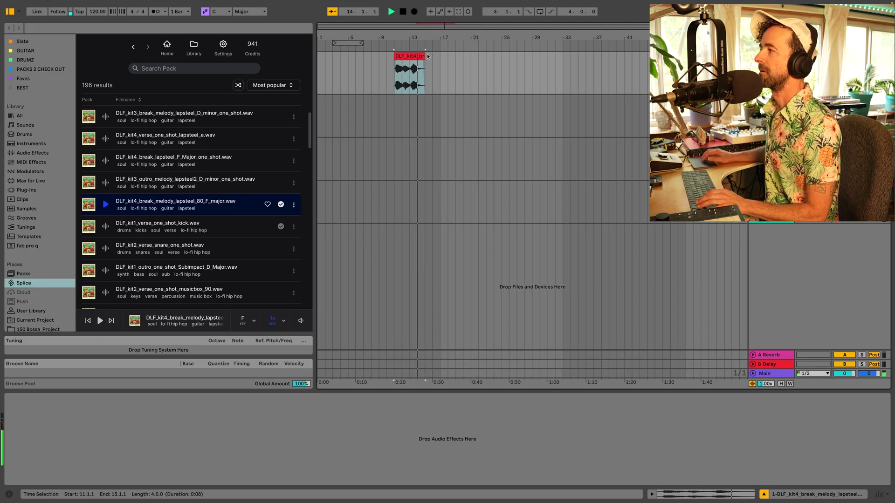
{"action": "key", "text": "space"}
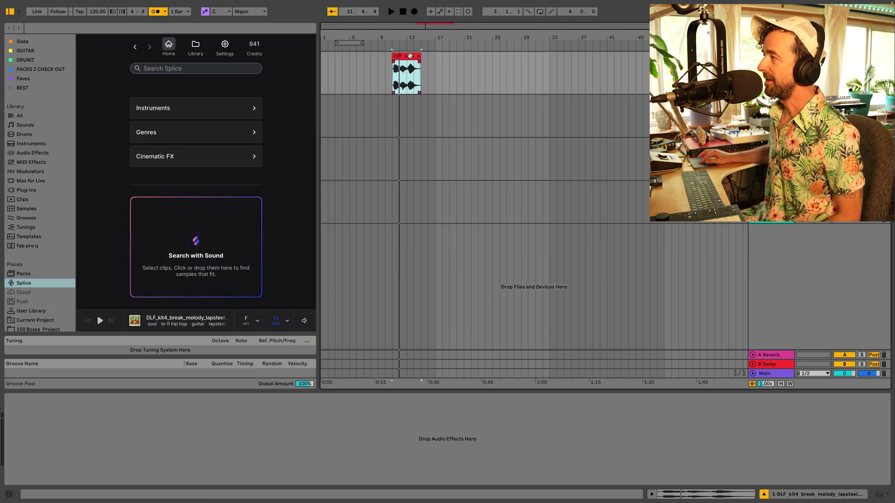
Step: Run Search with Sound on the lapsteel clip and preview the CO_AN_110 upright bass
{"action": "left_click_drag", "start_coordinate": [406, 70], "coordinate": [203, 249]}
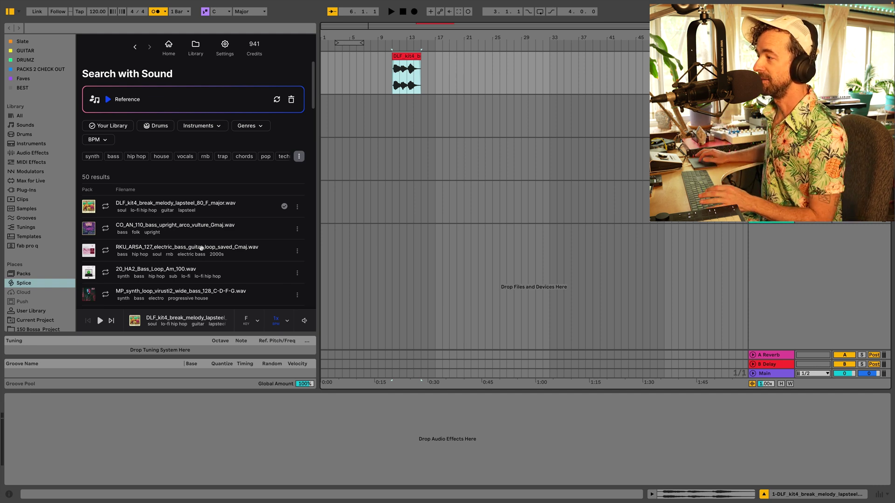
{"action": "left_click", "coordinate": [105, 229]}
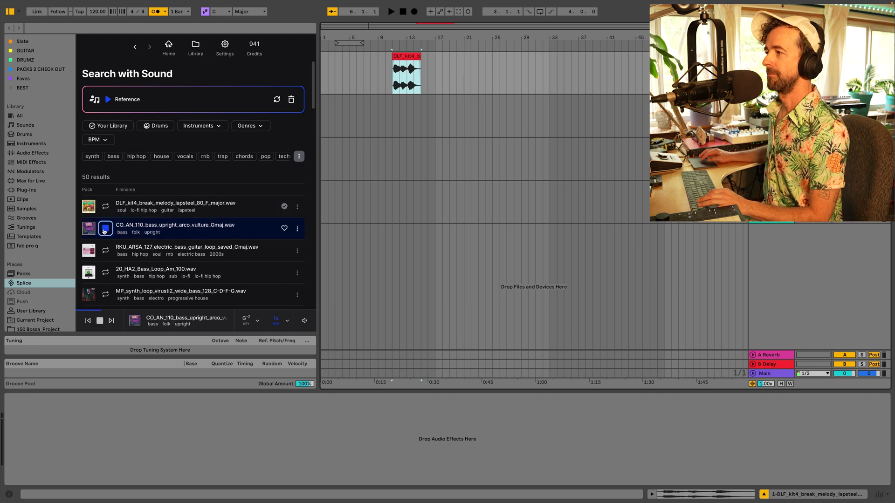
{"action": "left_click", "coordinate": [105, 229]}
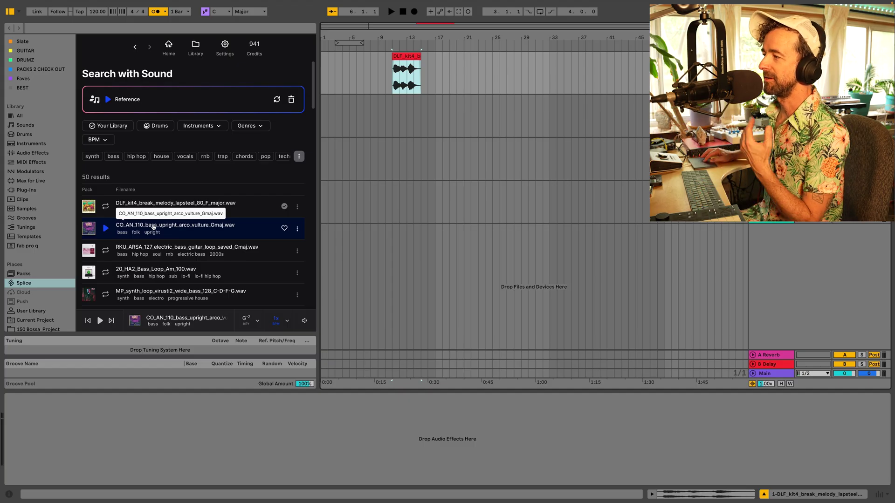
Step: Place CO_AN_110 on track 2 at bar 11 and play both clips together
{"action": "left_click_drag", "start_coordinate": [154, 227], "coordinate": [391, 118]}
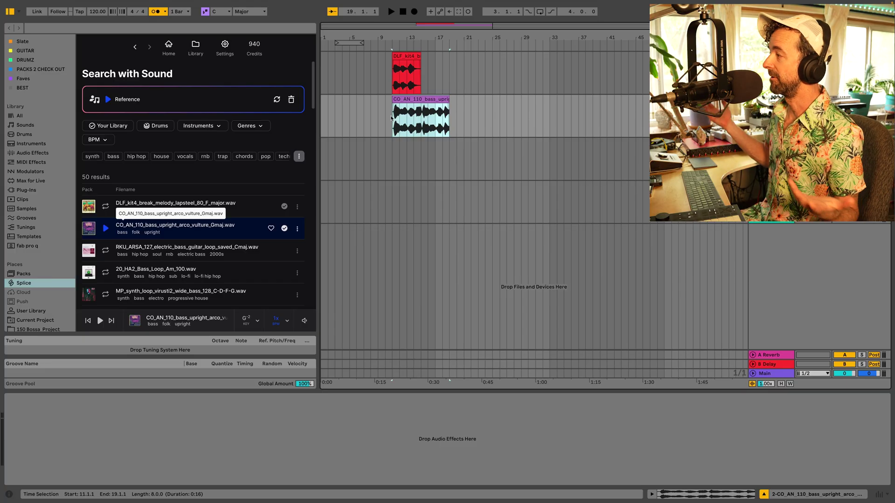
{"action": "left_click", "coordinate": [391, 117]}
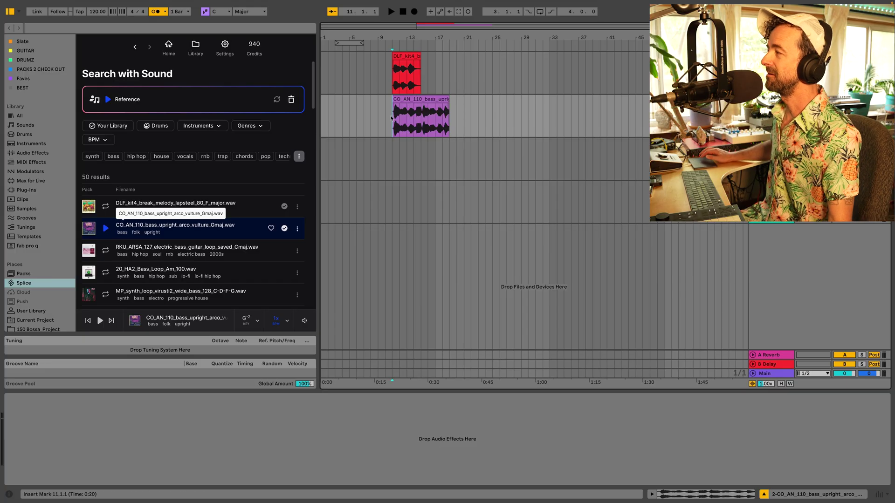
{"action": "key", "text": "space"}
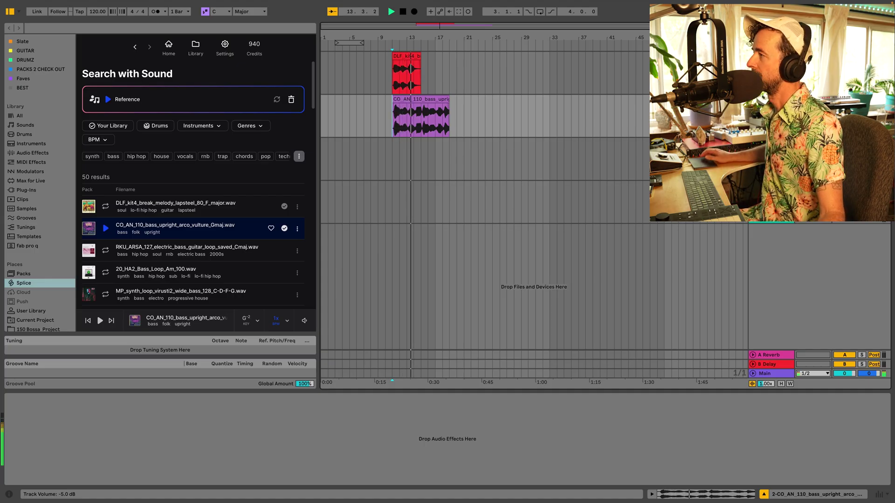
{"action": "key", "text": "space"}
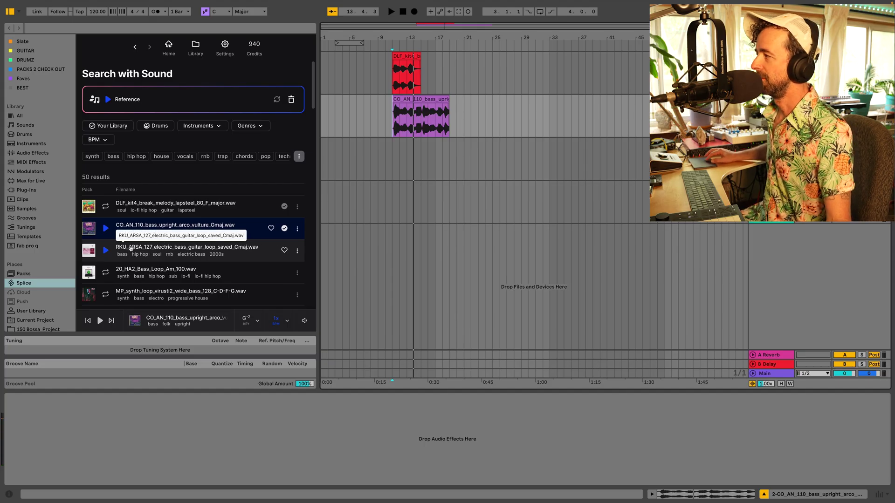
Step: Place the RKU_ARSA_127 electric bass loop on track 3 at bar 11 and audition all three clips
{"action": "left_click_drag", "start_coordinate": [160, 246], "coordinate": [396, 159]}
{"action": "key", "text": "space"}
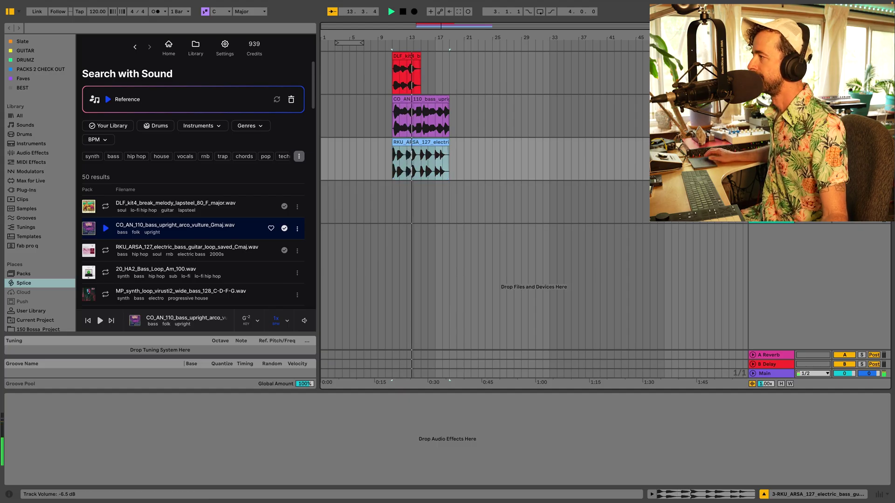
{"action": "key", "text": "space"}
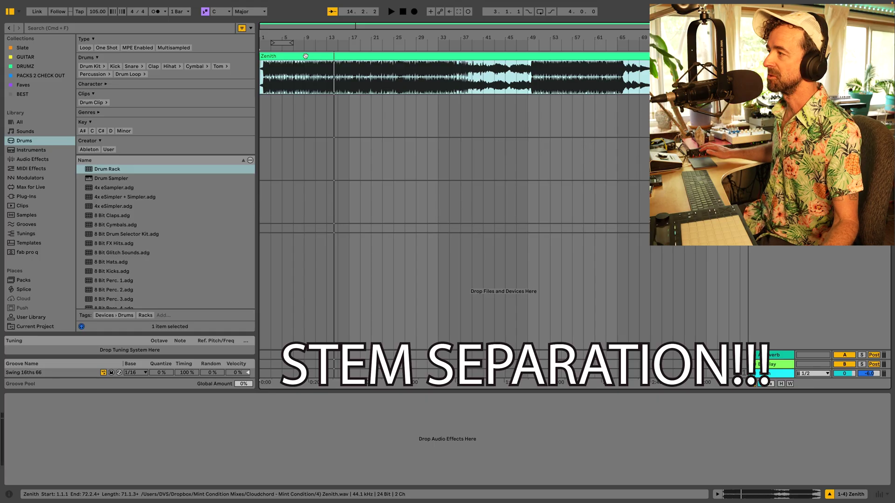
Step: Start Zenith playback from a start point at bar 13
{"action": "left_click", "coordinate": [326, 76]}
{"action": "key", "text": "space"}
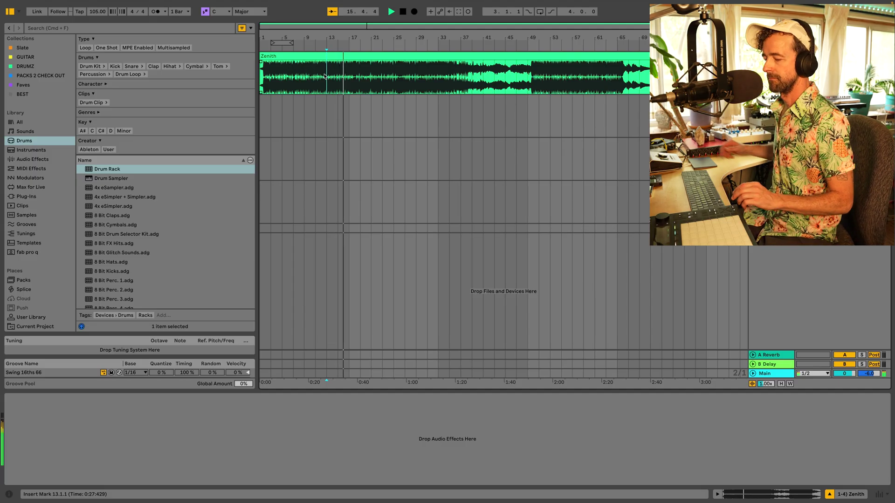
Step: Separate the Zenith clip into Vocals, Drums, Bass and Other stem tracks, then mark bar 15
{"action": "left_click", "coordinate": [358, 58]}
{"action": "right_click", "coordinate": [359, 59]}
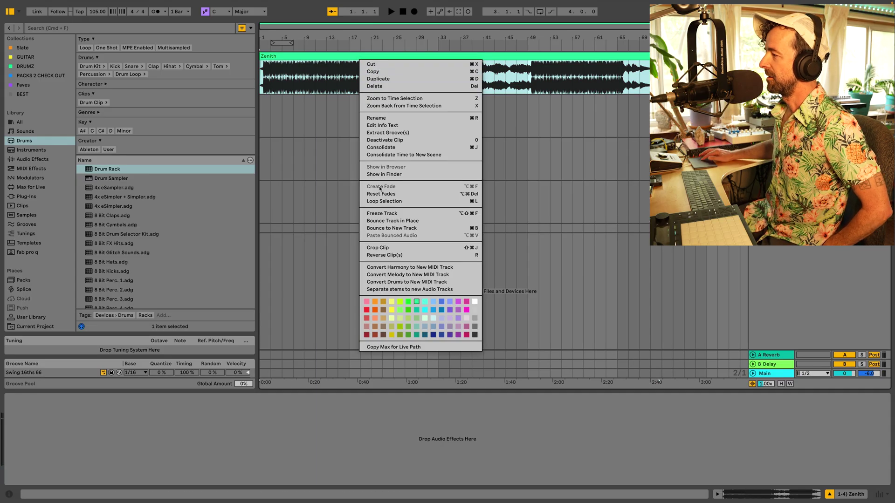
{"action": "left_click", "coordinate": [382, 290]}
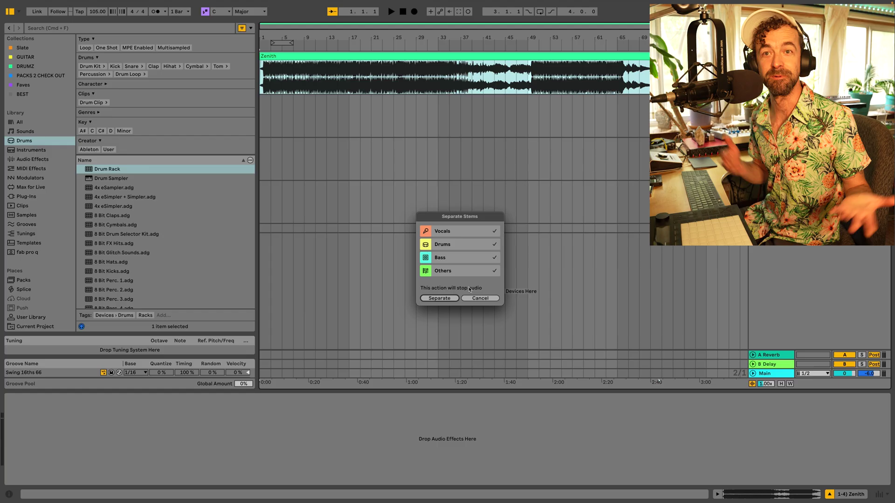
{"action": "left_click", "coordinate": [440, 298]}
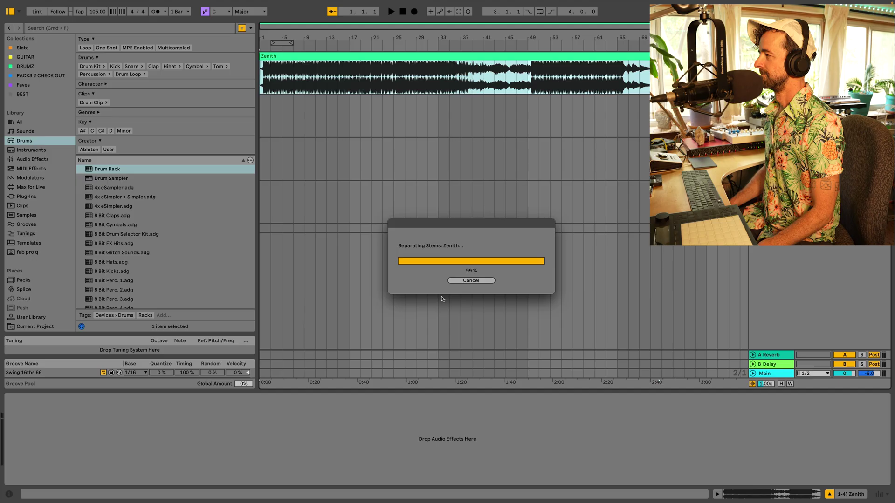
{"action": "left_click", "coordinate": [337, 198]}
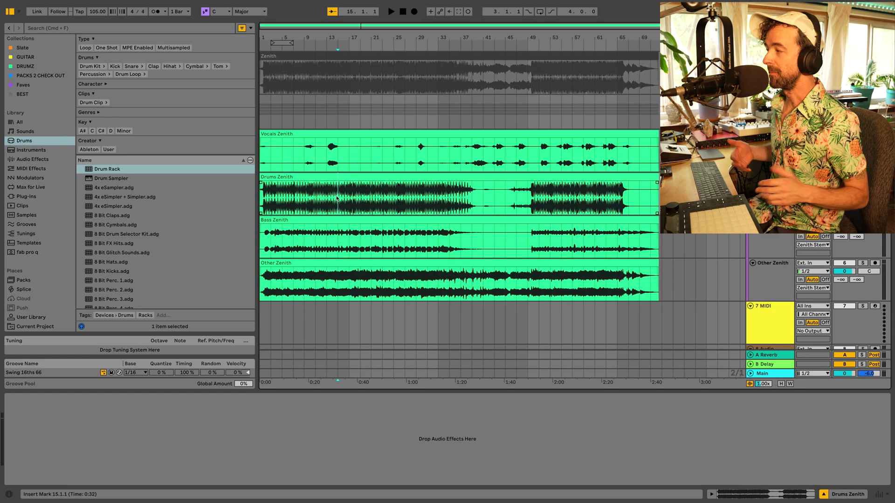
Step: Play the separated stems, then solo and audition the Other Zenith stem
{"action": "key", "text": "space"}
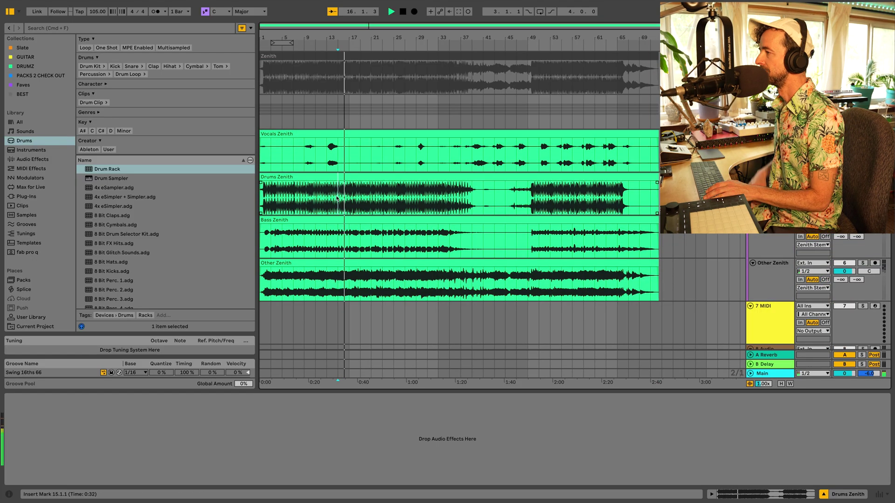
{"action": "key", "text": "space"}
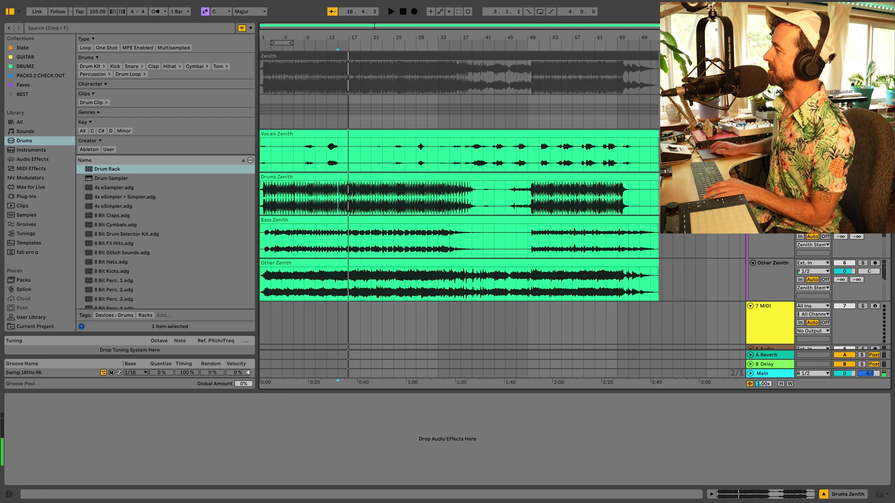
{"action": "key", "text": "space"}
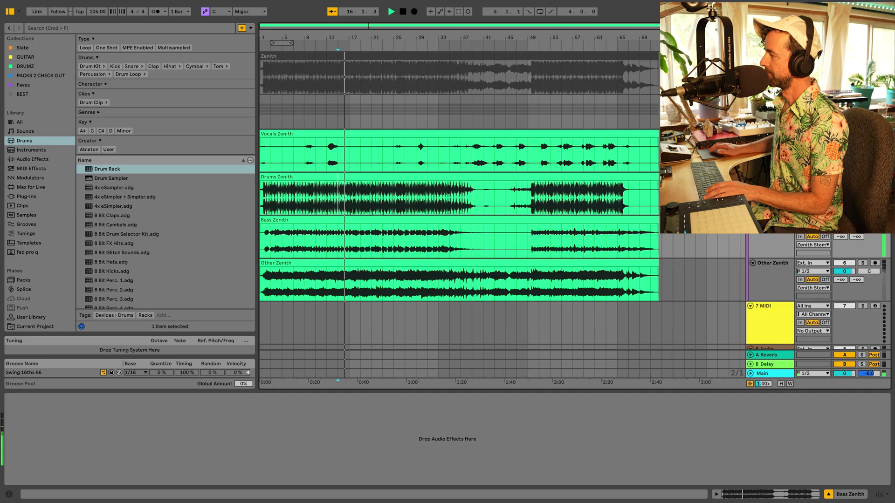
{"action": "key", "text": "space"}
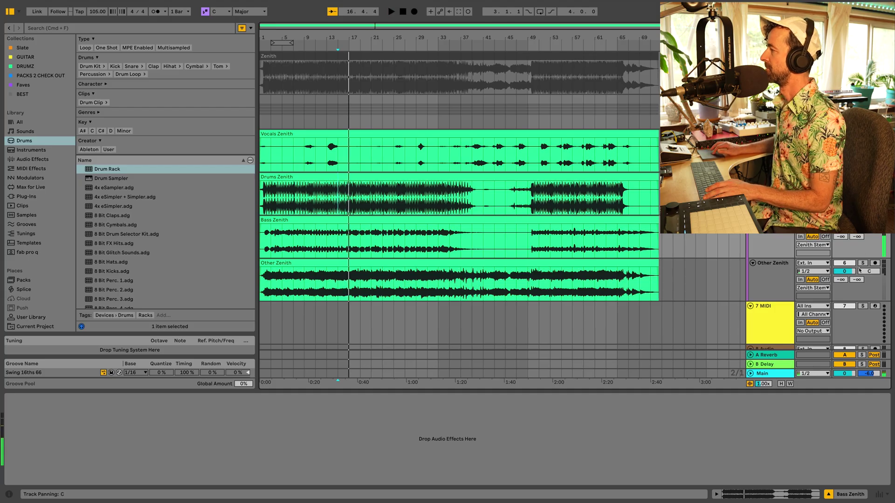
{"action": "left_click", "coordinate": [863, 264]}
{"action": "key", "text": "space"}
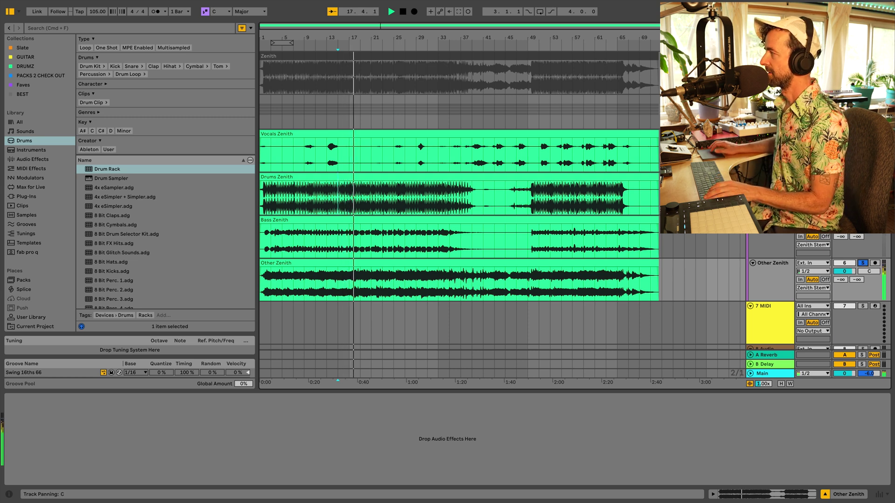
{"action": "key", "text": "space"}
Step: Unsolo Other Zenith, loop bars 13–15 with Cmd+L, and solo the stems group
{"action": "left_click", "coordinate": [364, 131]}
{"action": "left_click", "coordinate": [329, 163]}
{"action": "key", "text": "space"}
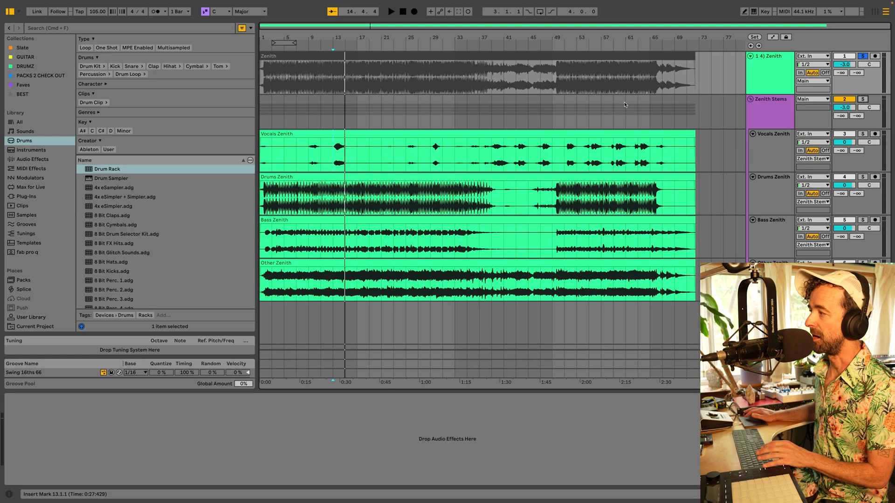
{"action": "left_click", "coordinate": [336, 79]}
{"action": "key", "text": "0"}
{"action": "key", "text": "space"}
{"action": "key", "text": "super+l"}
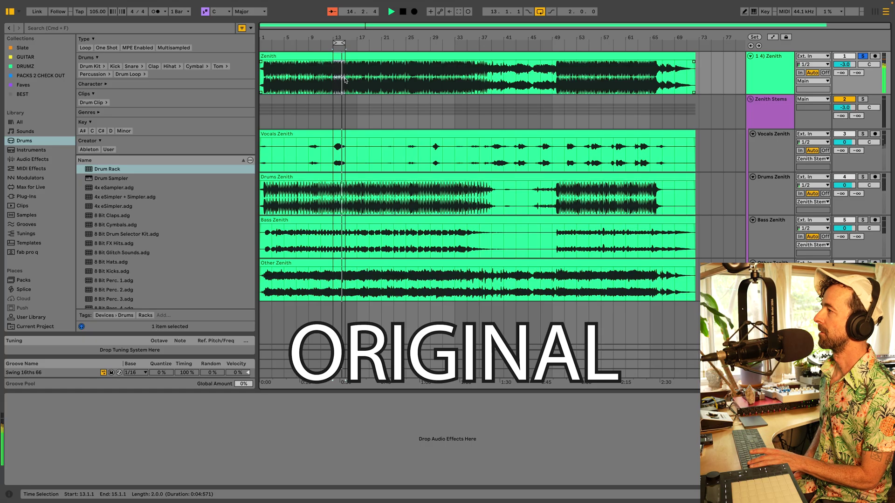
{"action": "key", "text": "s"}
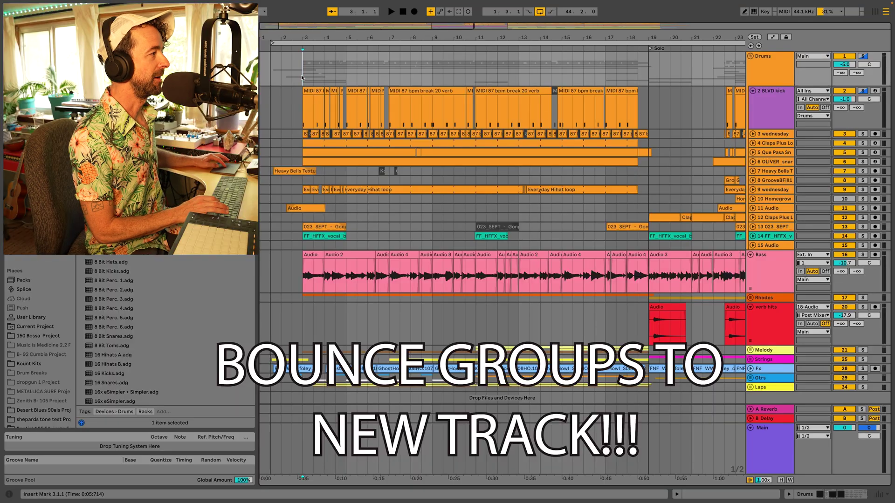
Step: Select bars 3–7 of the Drums group, solo and audition it, then bring up its bounce options
{"action": "left_click_drag", "start_coordinate": [302, 76], "coordinate": [390, 83]}
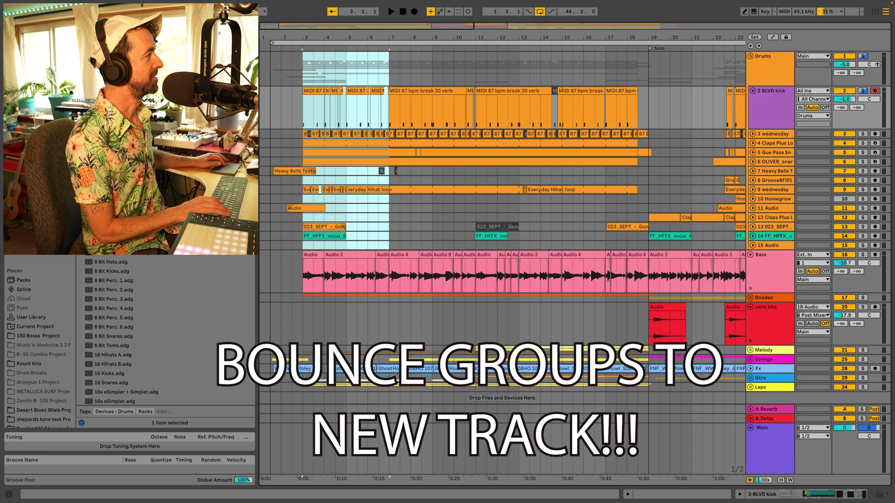
{"action": "left_click", "coordinate": [863, 57]}
{"action": "key", "text": "space"}
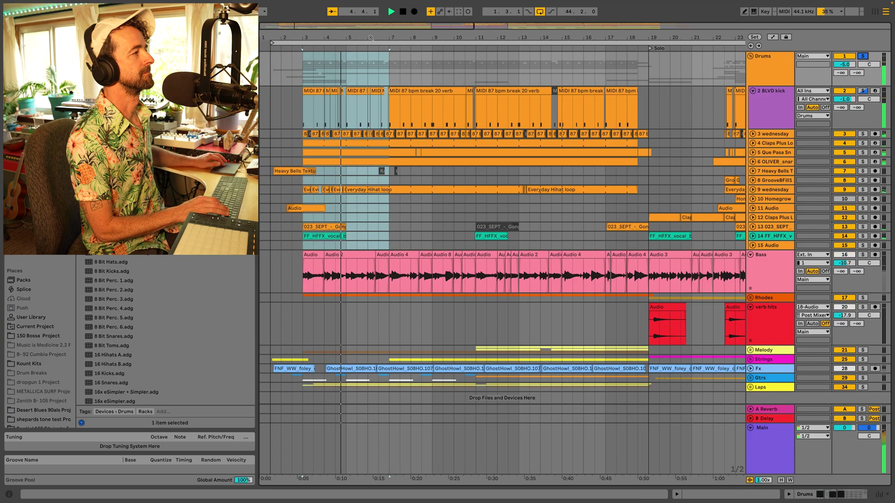
{"action": "key", "text": "space"}
{"action": "right_click", "coordinate": [375, 77]}
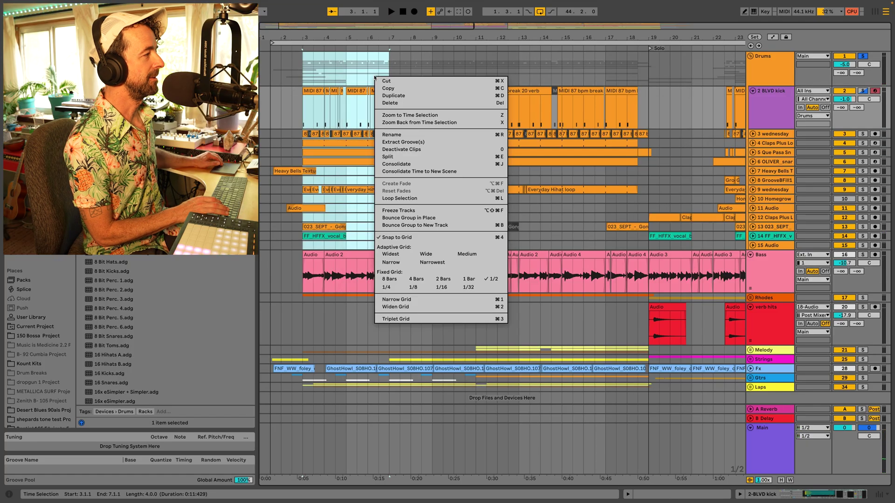
Step: Bounce the Drums selection to a new track and play the resulting Drums (Bounce) clip
{"action": "left_click", "coordinate": [402, 225]}
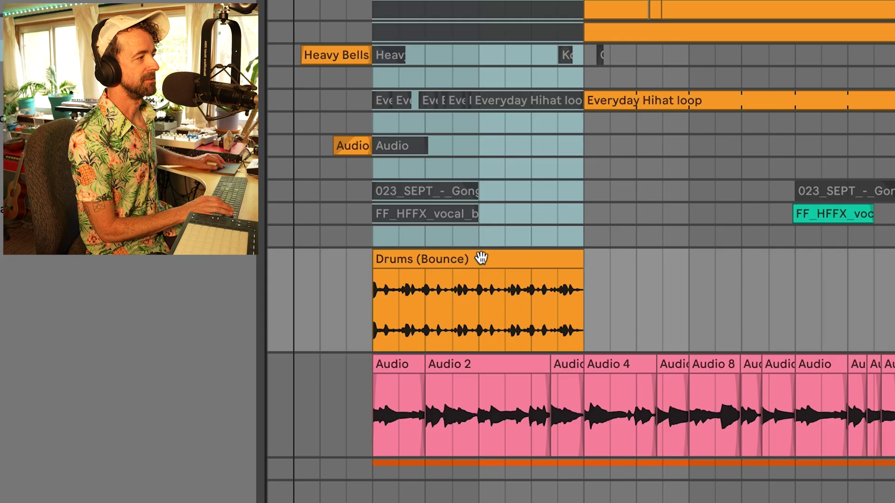
{"action": "left_click", "coordinate": [346, 255]}
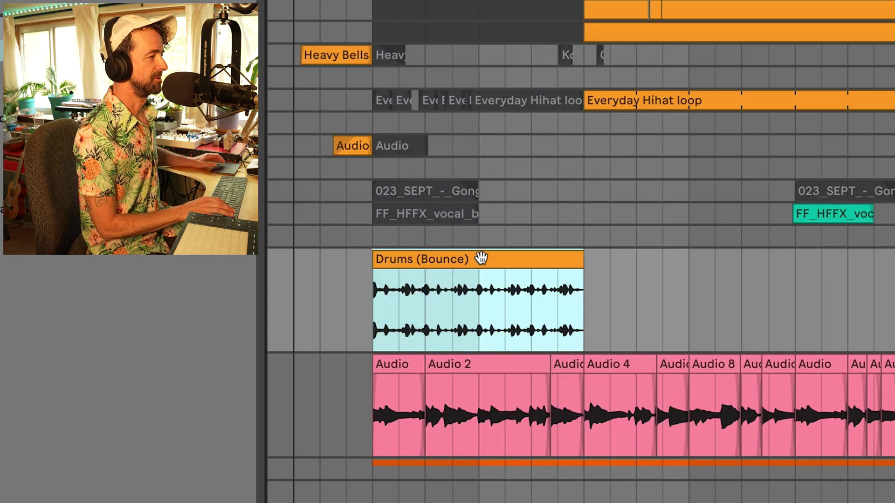
{"action": "key", "text": "space"}
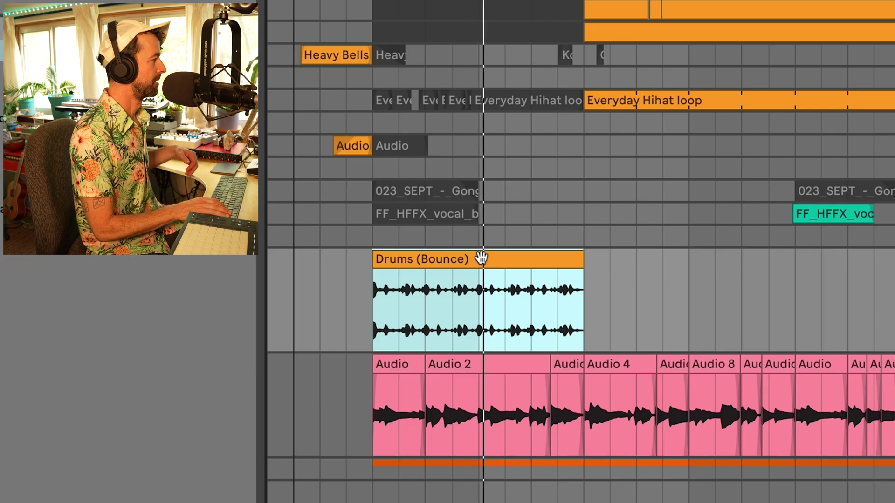
{"action": "scroll", "coordinate": [481, 258], "scroll_direction": "down", "scroll_amount": 1}
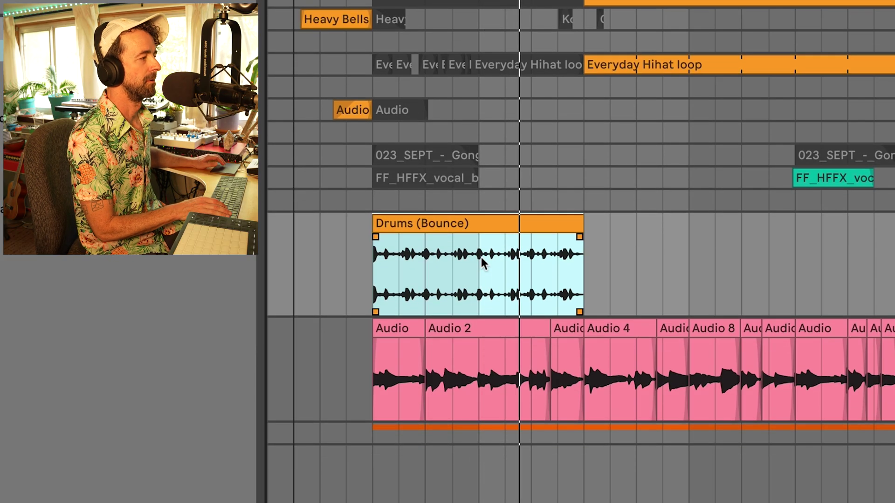
{"action": "scroll", "coordinate": [483, 262], "scroll_direction": "down", "scroll_amount": 3}
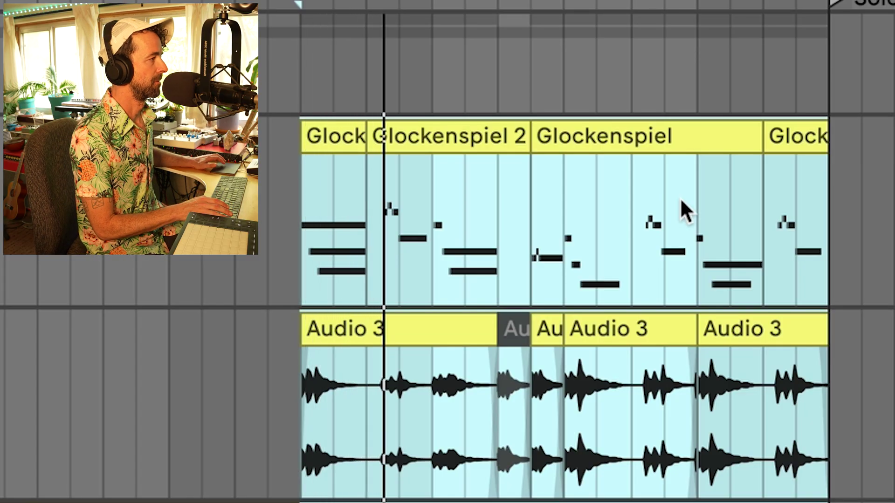
Step: Bounce the selected Melody group range in place into one audio track of Melody (Bounce) clips
{"action": "scroll", "coordinate": [681, 198], "scroll_direction": "up", "scroll_amount": 6}
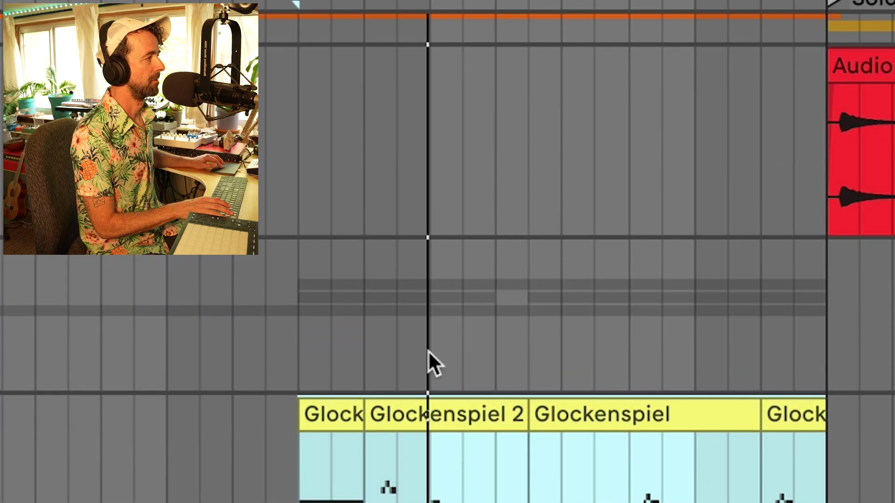
{"action": "right_click", "coordinate": [731, 298]}
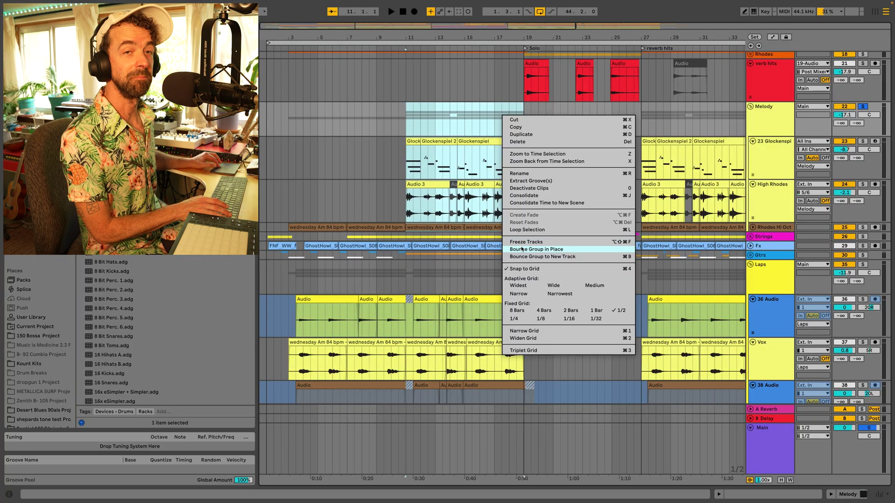
{"action": "left_click", "coordinate": [522, 250]}
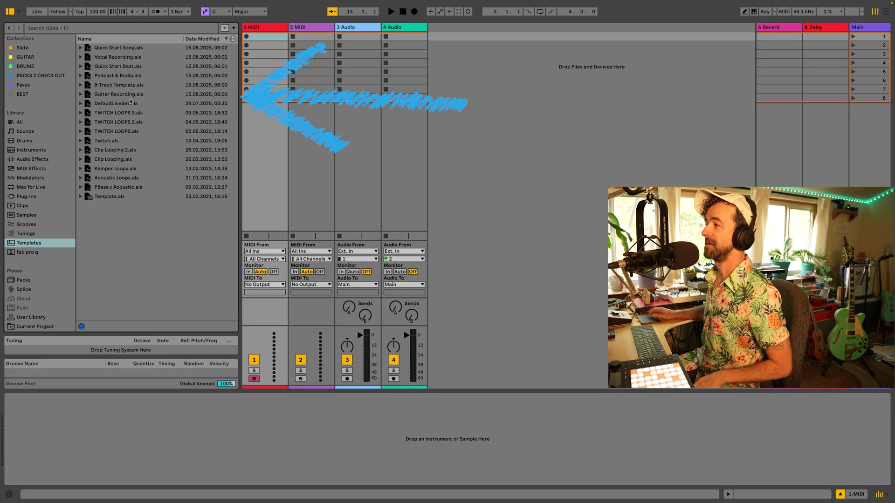
Step: Load Guitar Recording.als, giving a Guitar audio track with Tuner and Guitar Amp Stack
{"action": "left_click", "coordinate": [90, 95]}
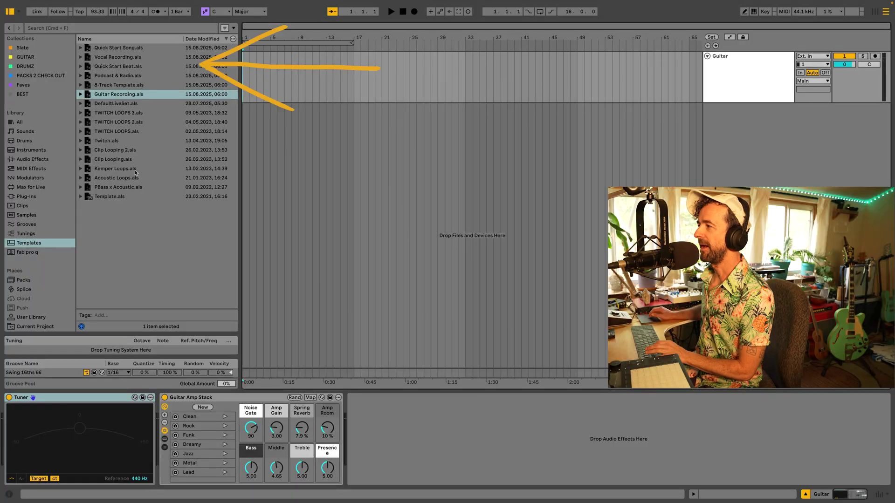
Step: Add the Vocal track from Vocal Recording.als into the current arrangement
{"action": "left_click", "coordinate": [81, 57]}
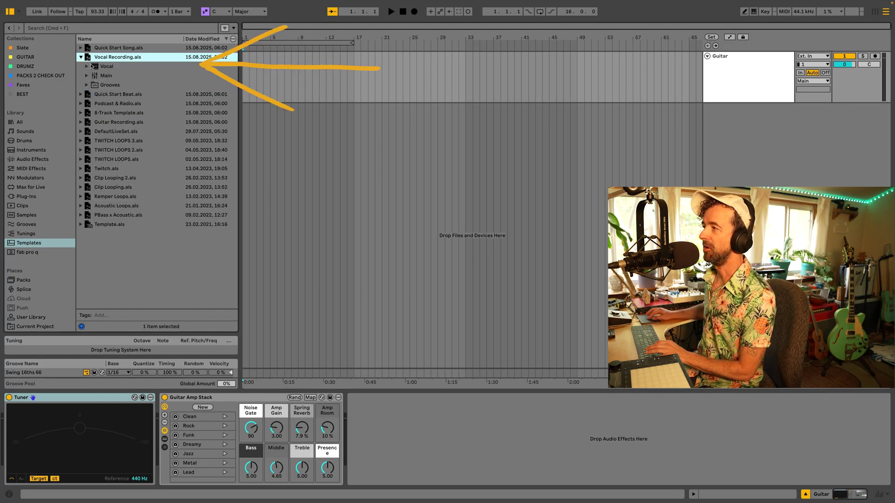
{"action": "left_click", "coordinate": [92, 67]}
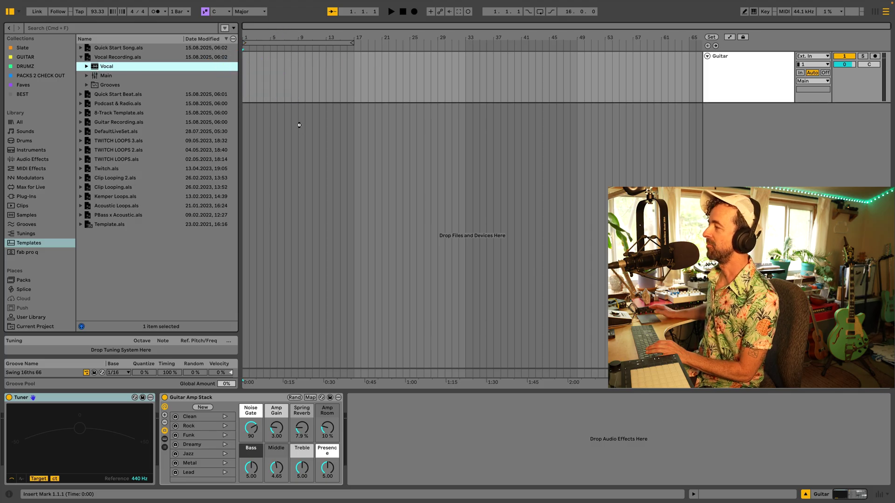
{"action": "left_click_drag", "start_coordinate": [300, 125], "coordinate": [299, 127]}
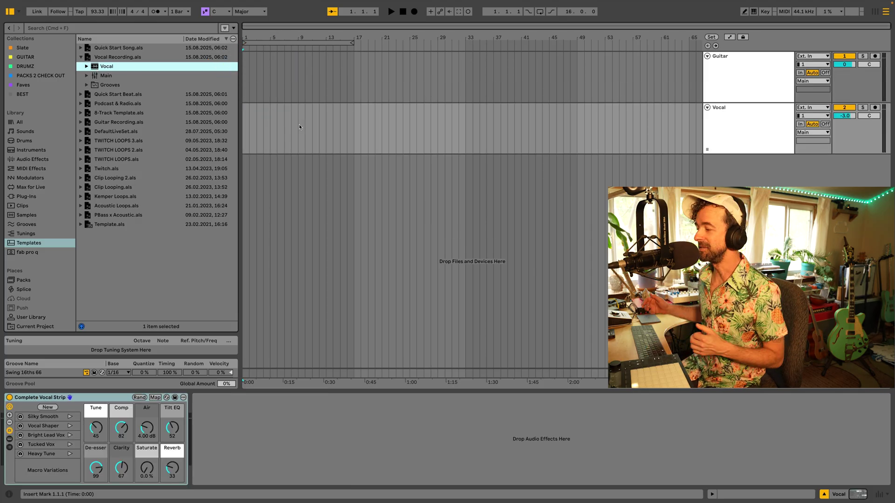
Step: Save the Live Set as a template named 'singer songwriter'
{"action": "left_click", "coordinate": [38, 4]}
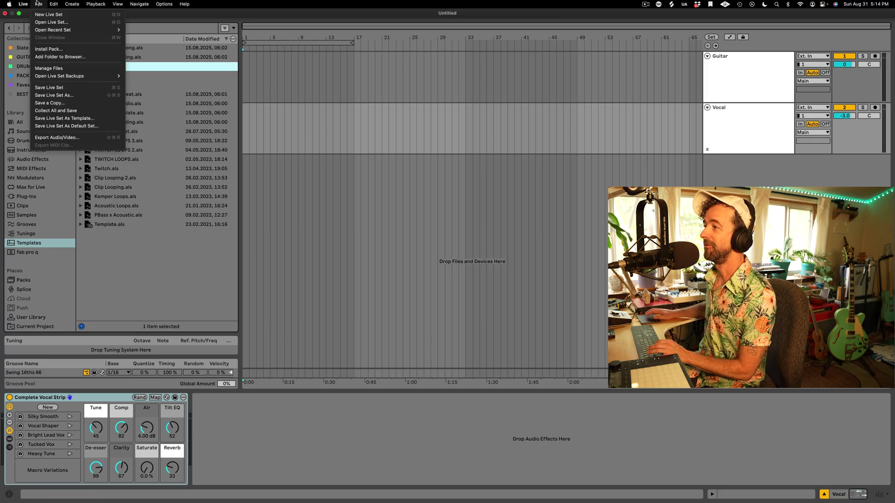
{"action": "left_click", "coordinate": [51, 119]}
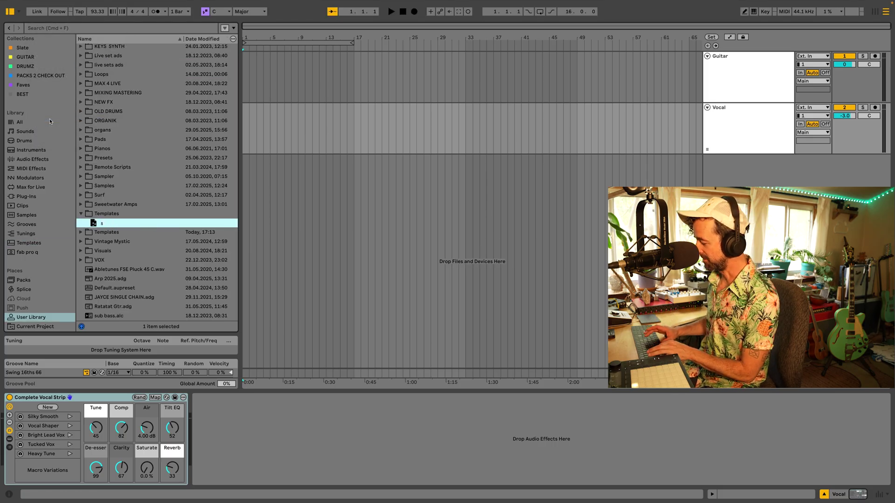
{"action": "type", "text": "singer song"}
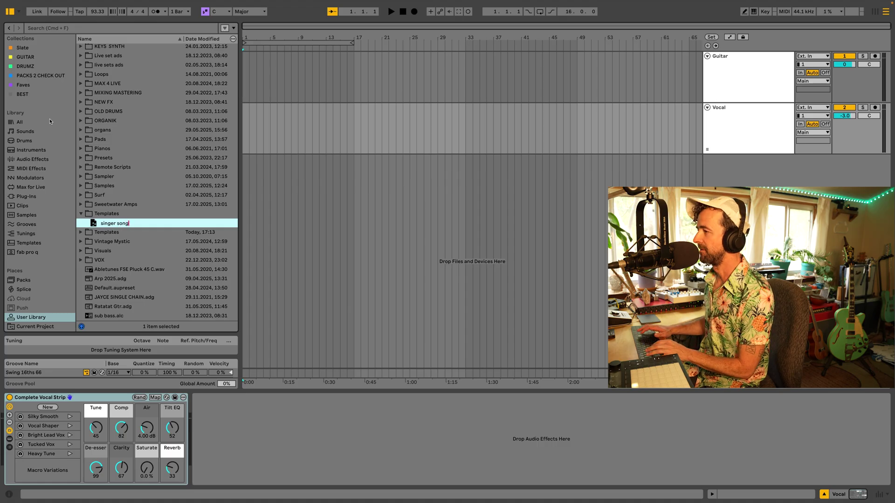
{"action": "type", "text": "writer"}
{"action": "key", "text": "Return"}
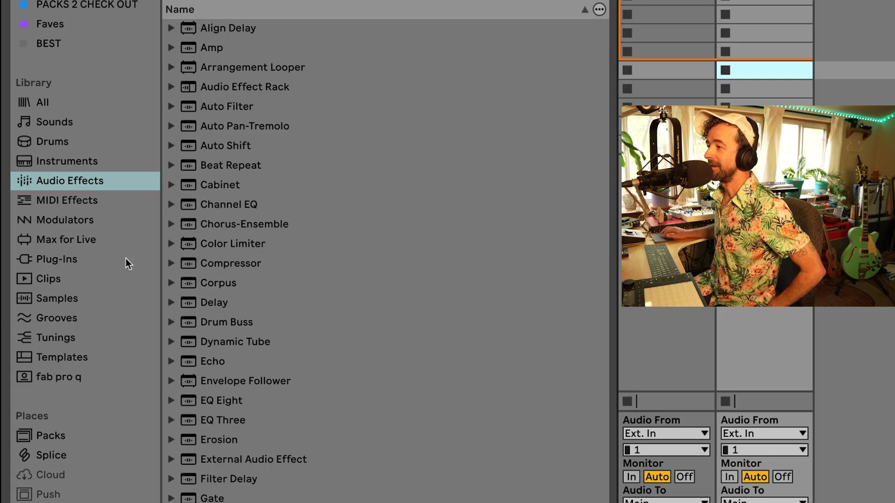
Step: Browse the Drums and Audio Effects categories, ending on the Instruments list
{"action": "left_click", "coordinate": [93, 142]}
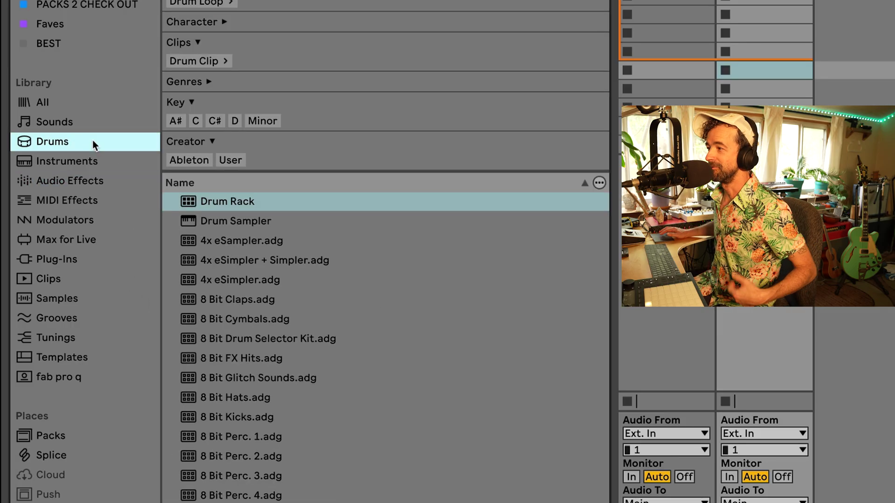
{"action": "left_click", "coordinate": [108, 182]}
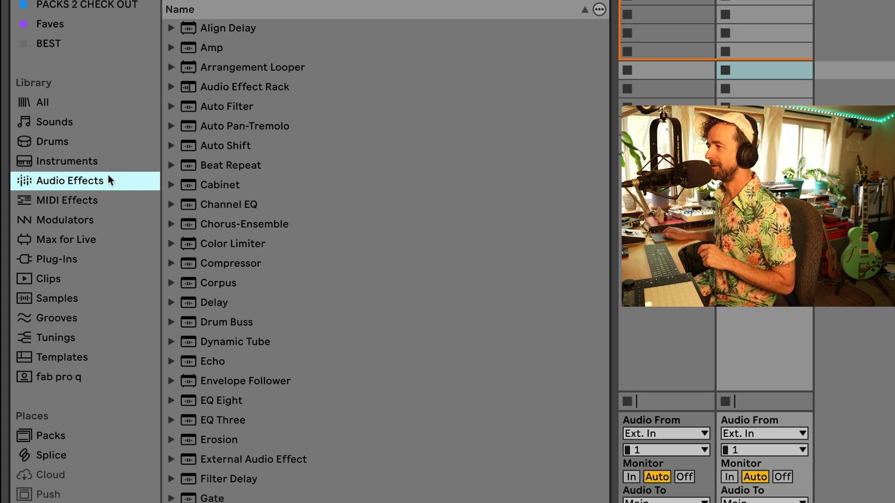
{"action": "left_click", "coordinate": [108, 161]}
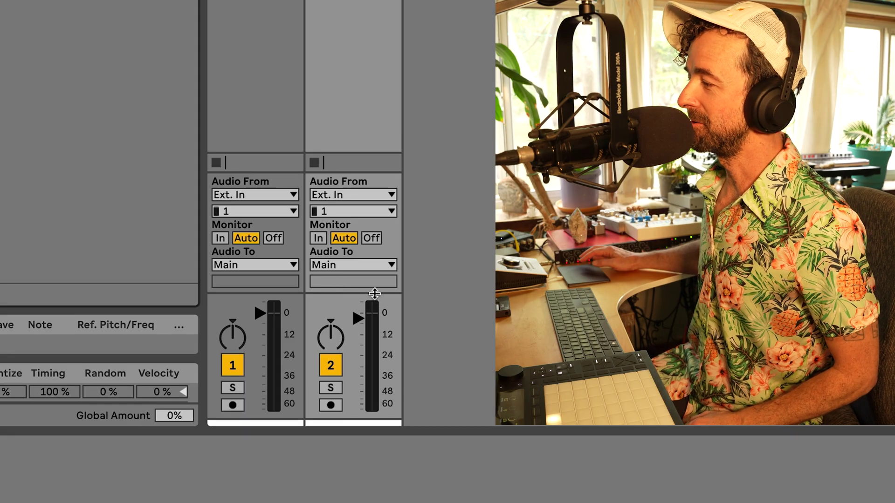
Step: Collapse the Session mixer section into the compact mini mixer with short meters
{"action": "left_click_drag", "start_coordinate": [378, 303], "coordinate": [373, 371]}
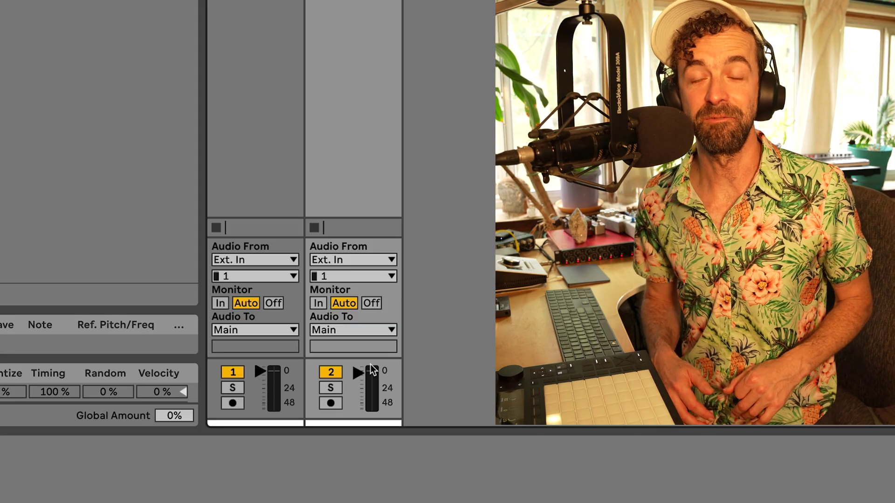